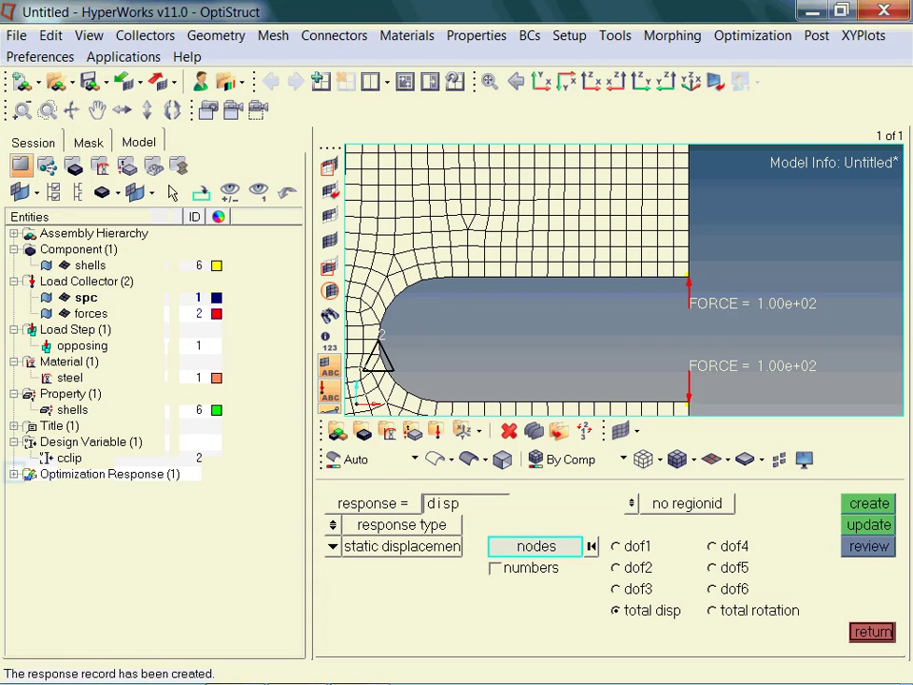
# Step: Create an optimization response named vol of type volume for the total model
pyautogui.click(14, 474)
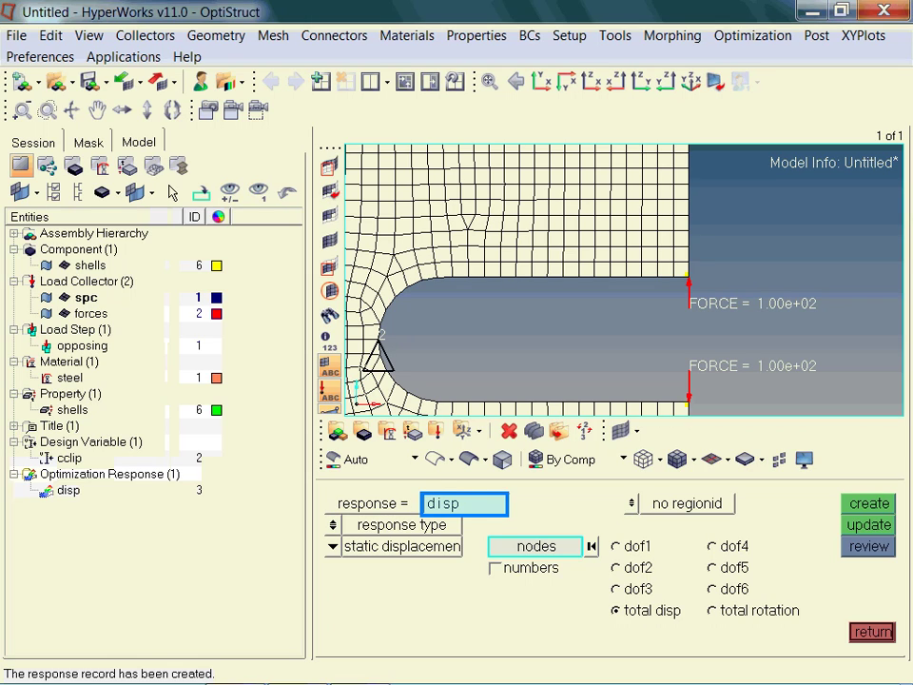
pyautogui.write('vol_')
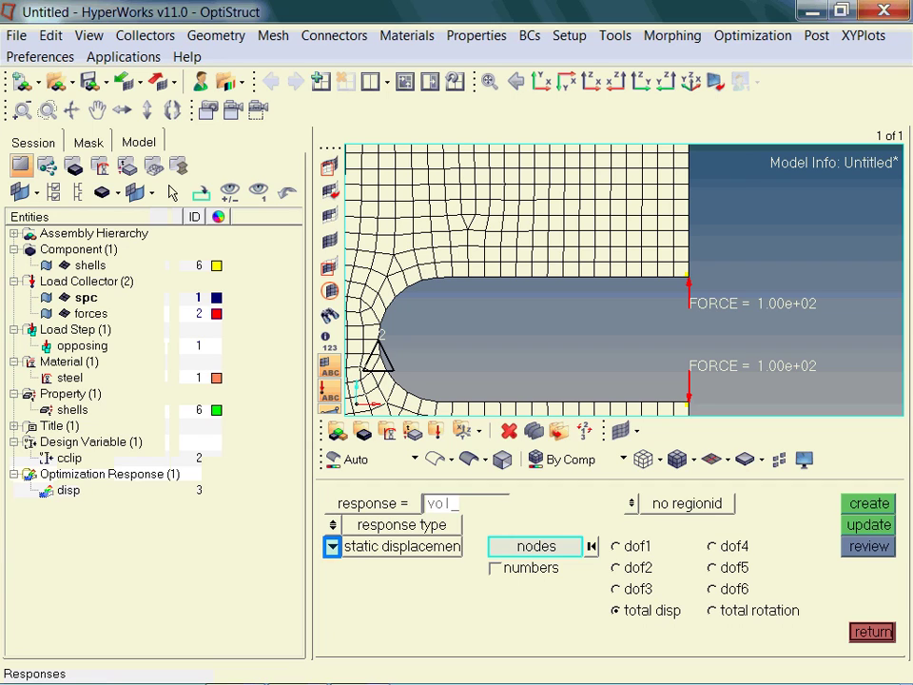
pyautogui.click(332, 545)
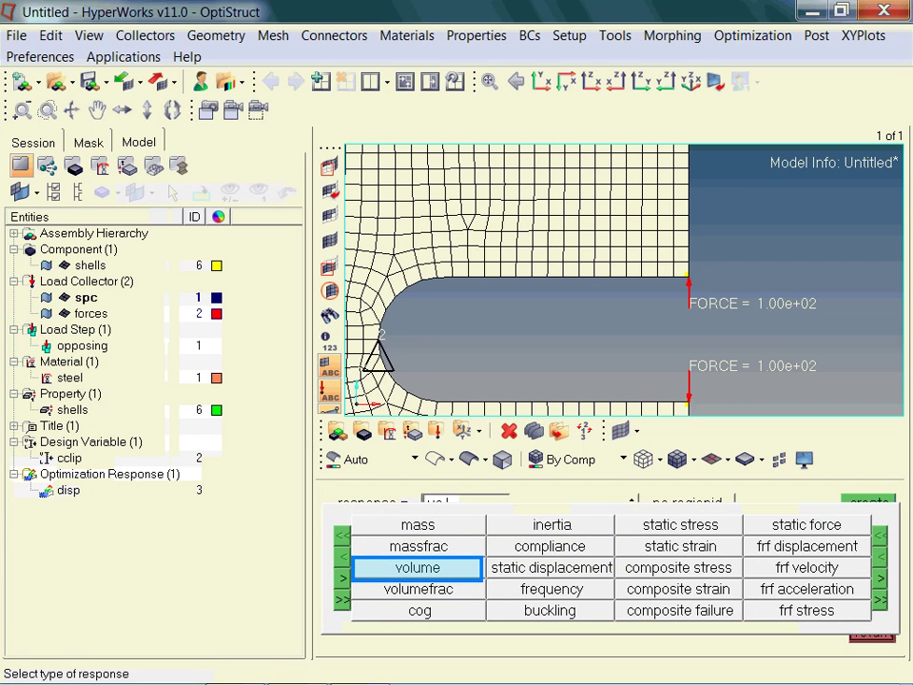
pyautogui.click(417, 567)
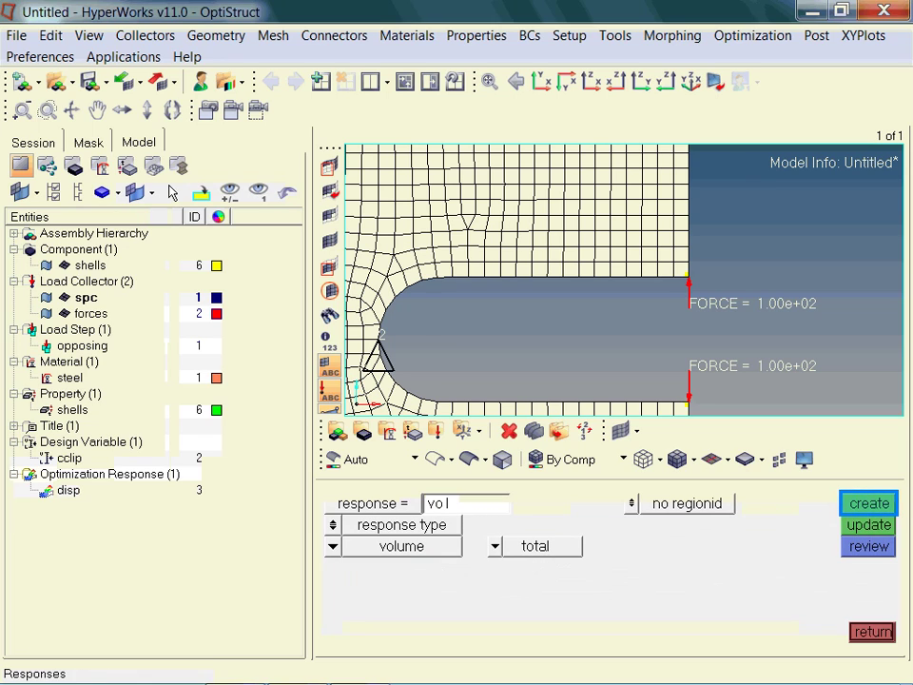
pyautogui.click(868, 503)
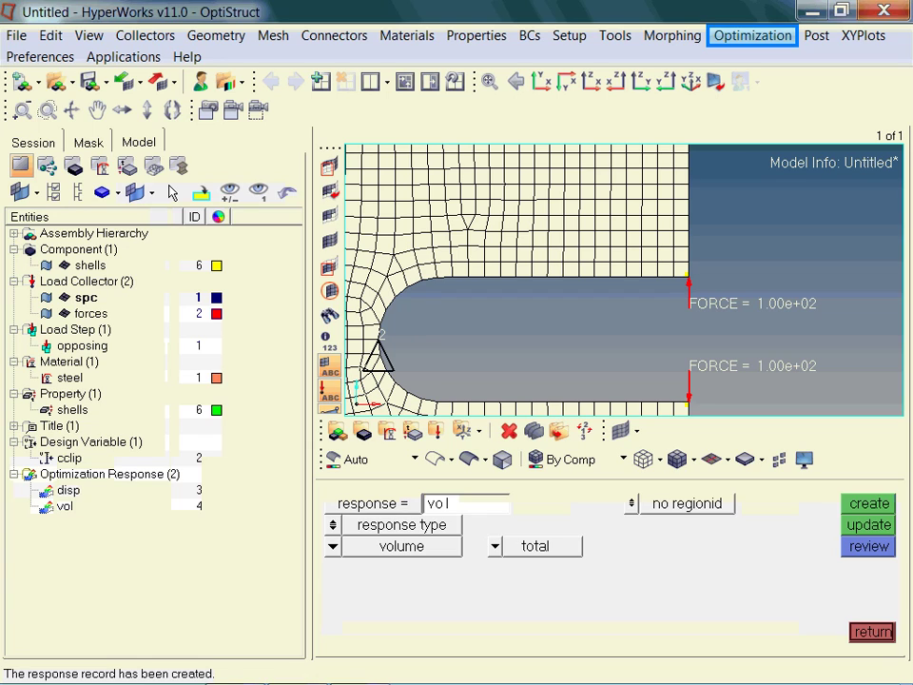
# Step: Start a new optimization constraint named c_disp on the disp response
pyautogui.click(752, 35)
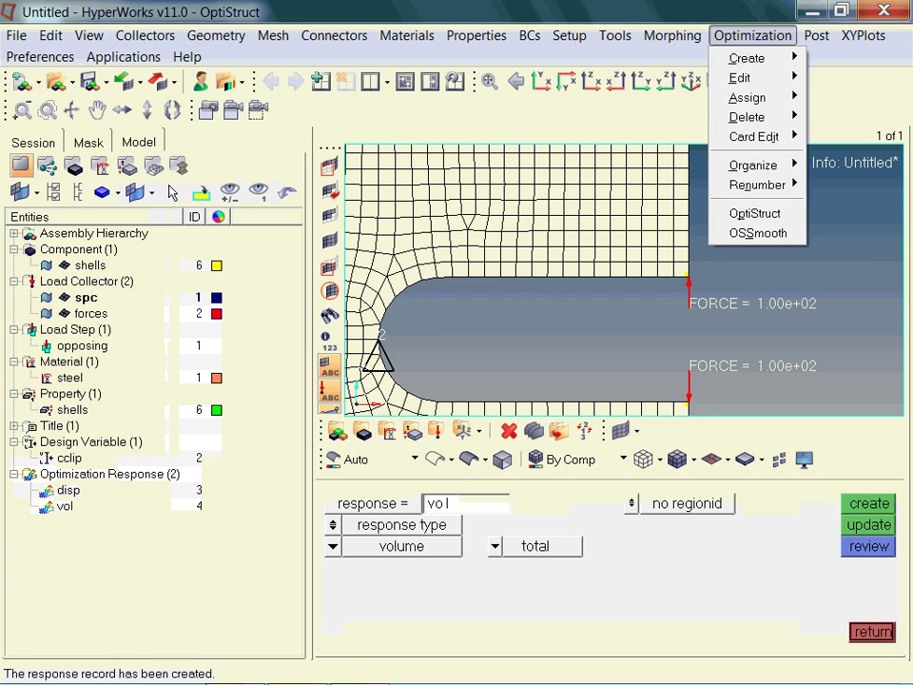
pyautogui.moveTo(746, 58)
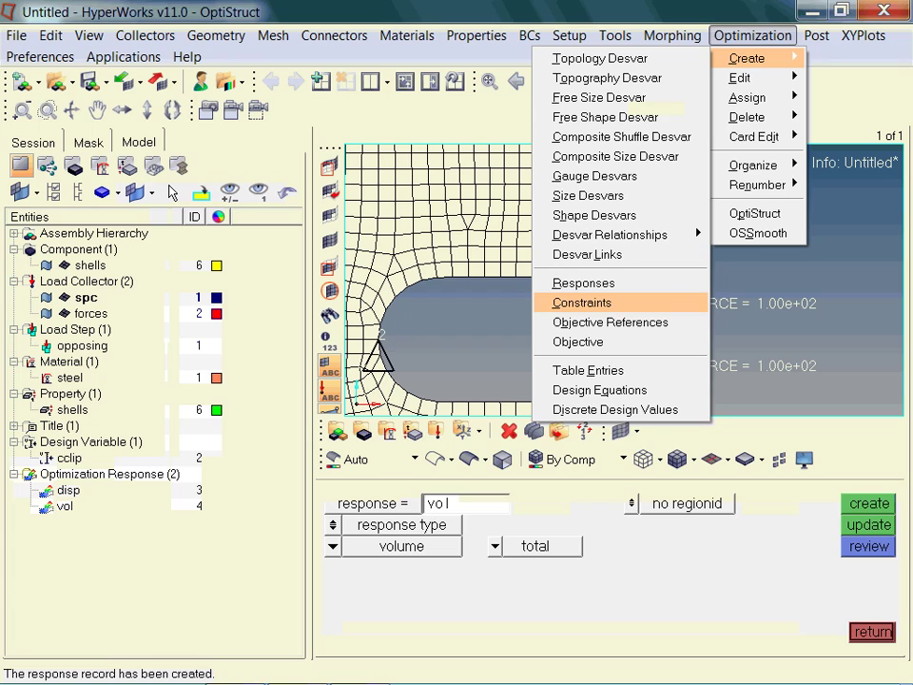
pyautogui.click(582, 303)
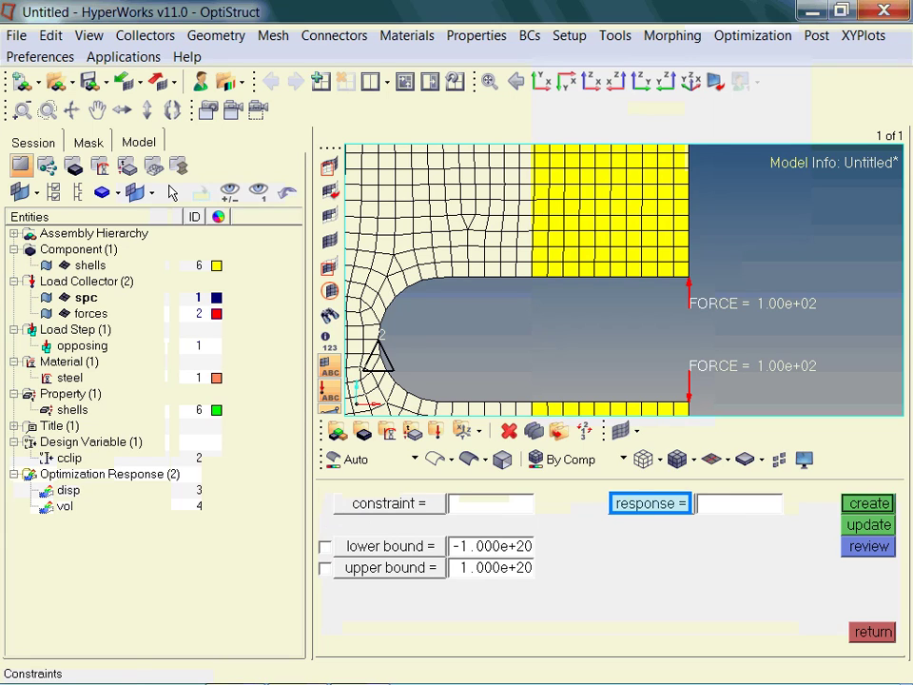
pyautogui.click(649, 503)
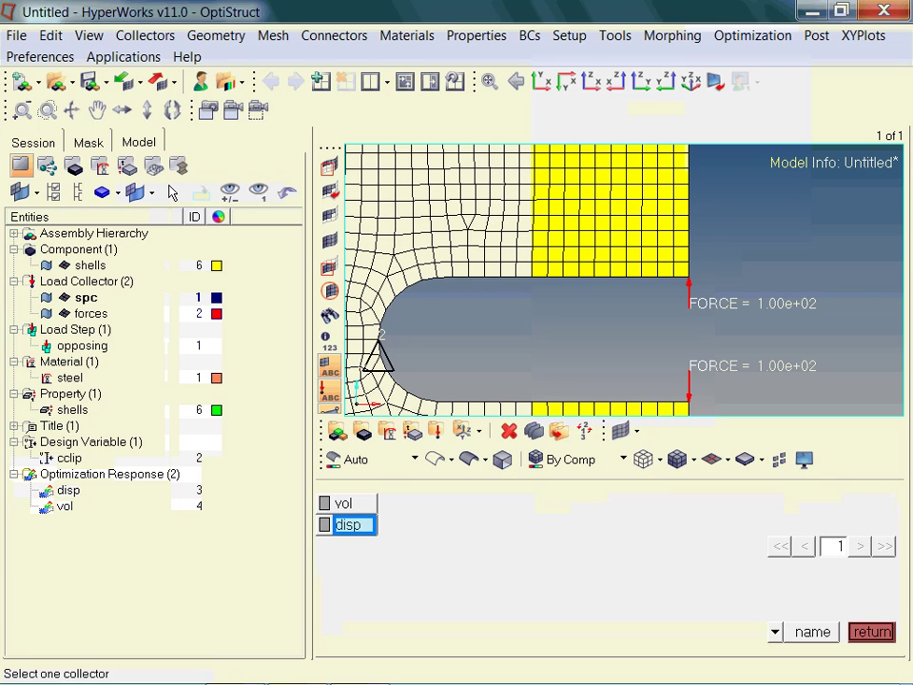
pyautogui.click(348, 524)
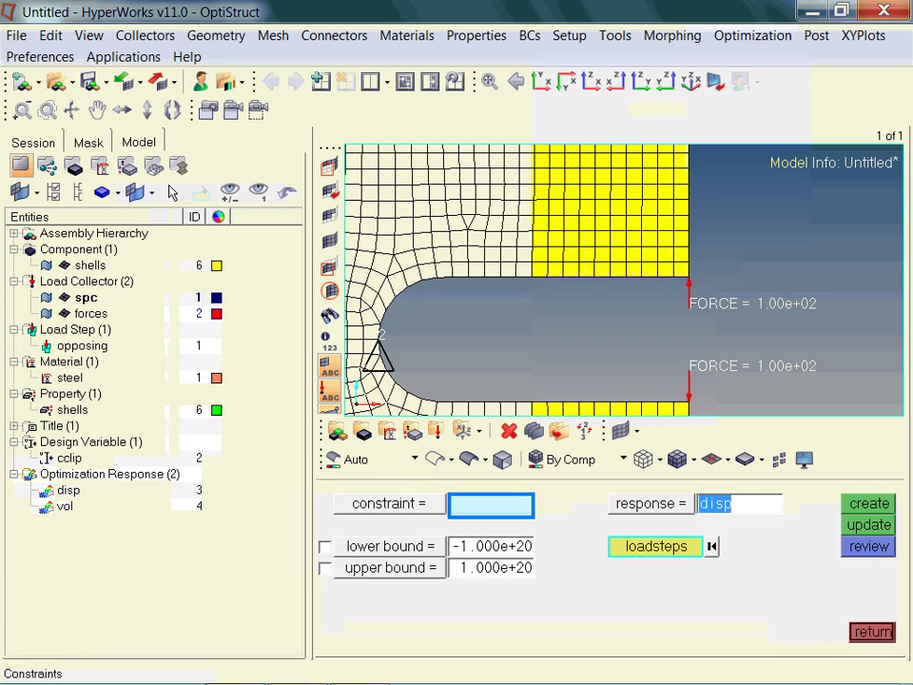
pyautogui.write('c_disp_')
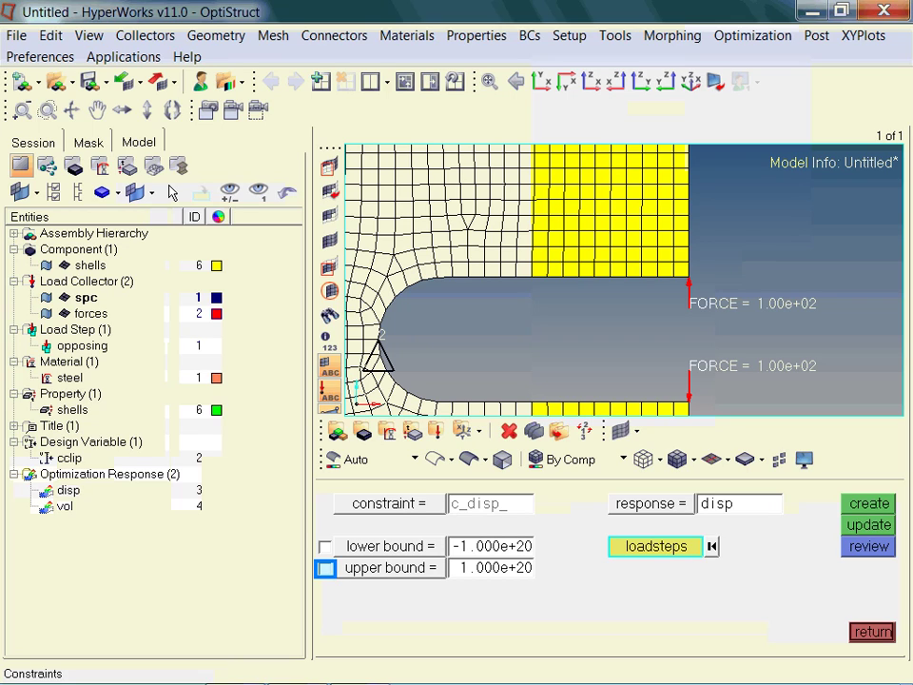
# Step: Give the c_disp constraint an upper bound of 0.07 for the opposing load step and create it
pyautogui.click(325, 568)
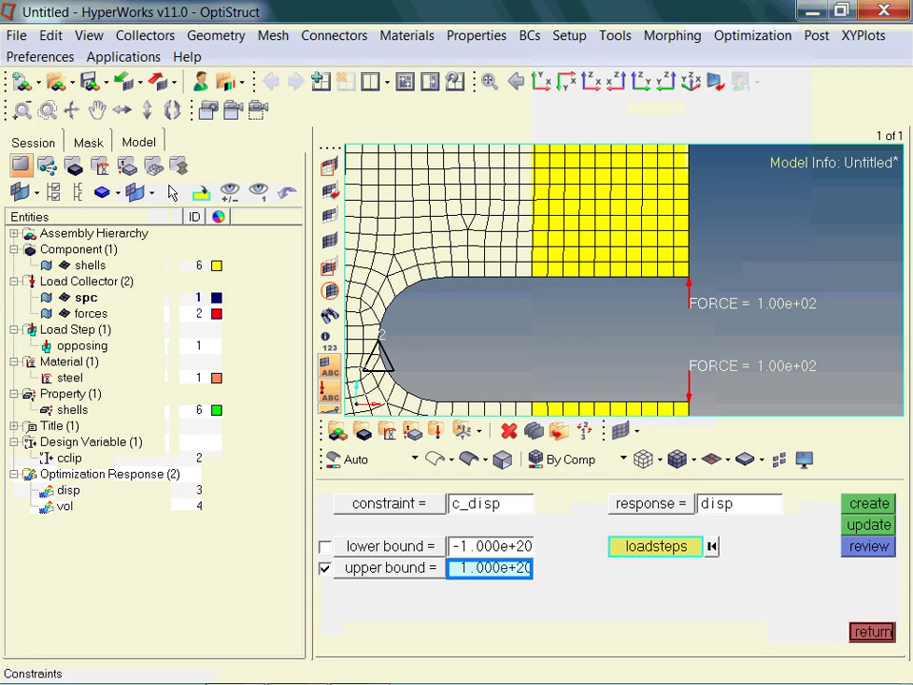
pyautogui.write('0.07')
pyautogui.press('Tab')
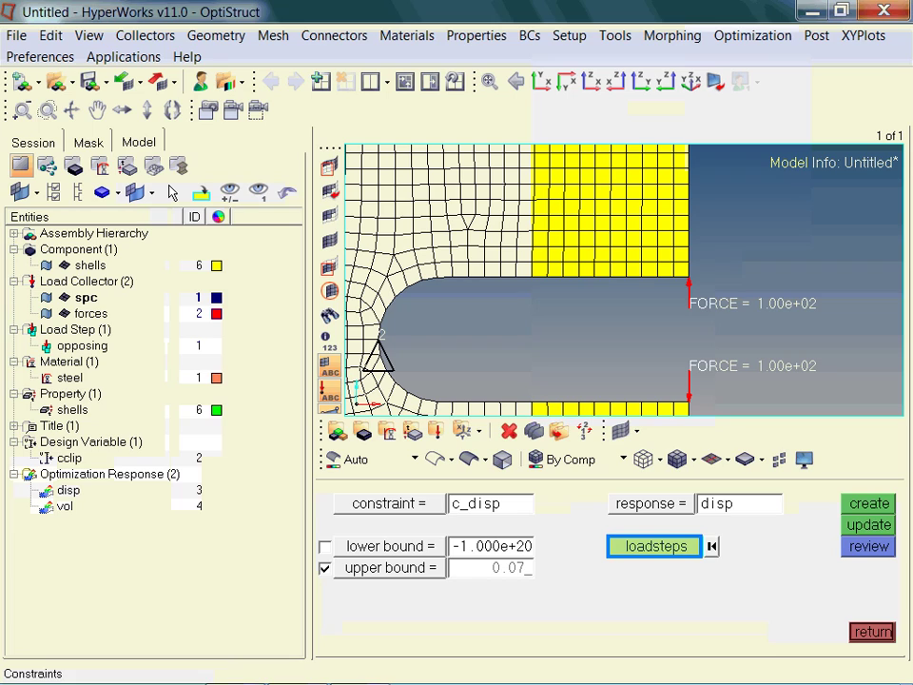
pyautogui.click(654, 546)
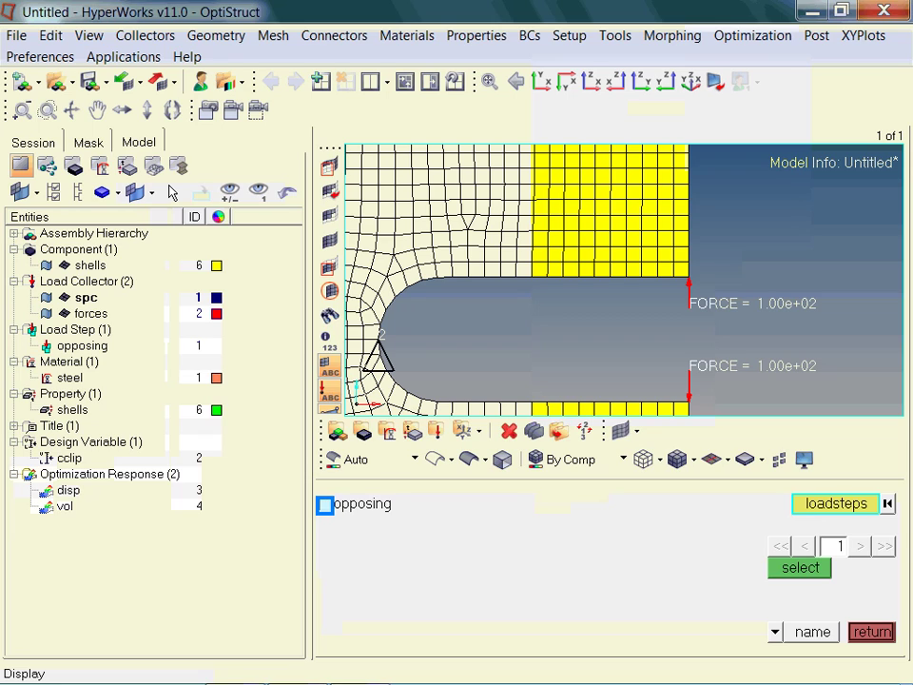
pyautogui.click(325, 504)
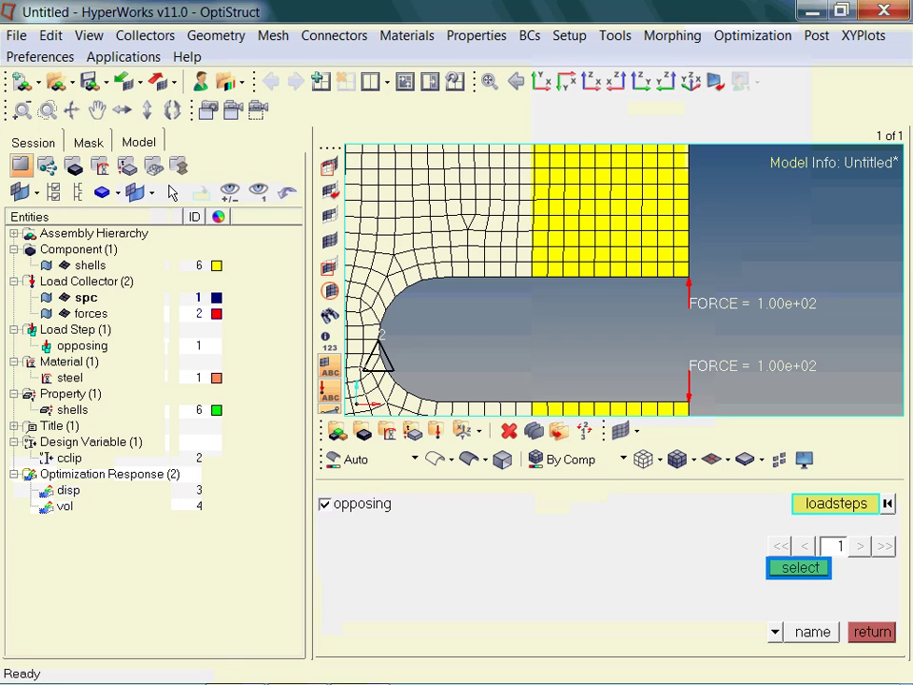
pyautogui.click(799, 567)
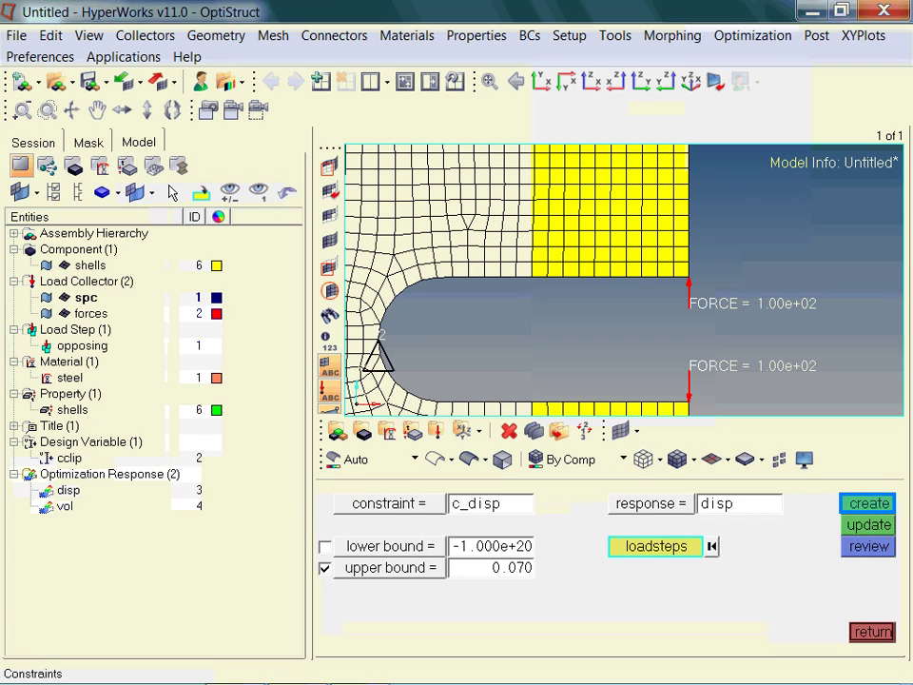
pyautogui.press('Return')
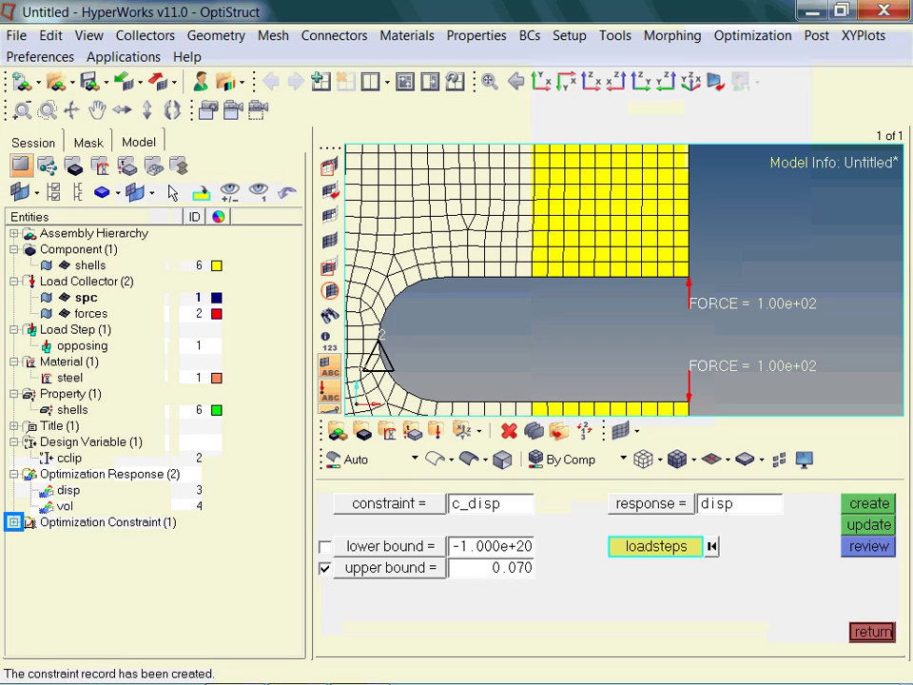
pyautogui.click(13, 522)
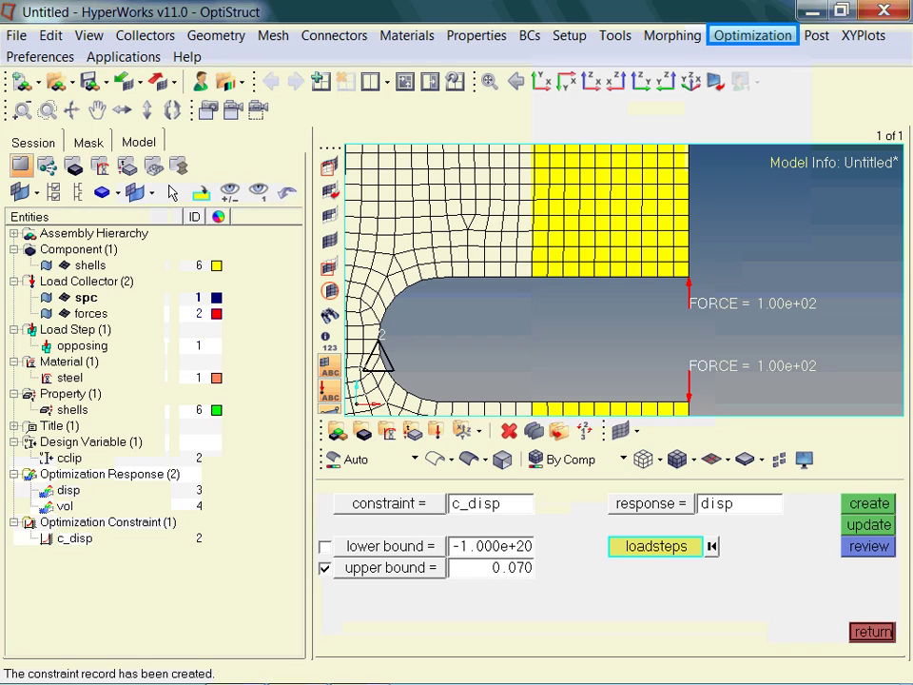
# Step: Create an optimization objective that minimizes the vol response
pyautogui.click(753, 35)
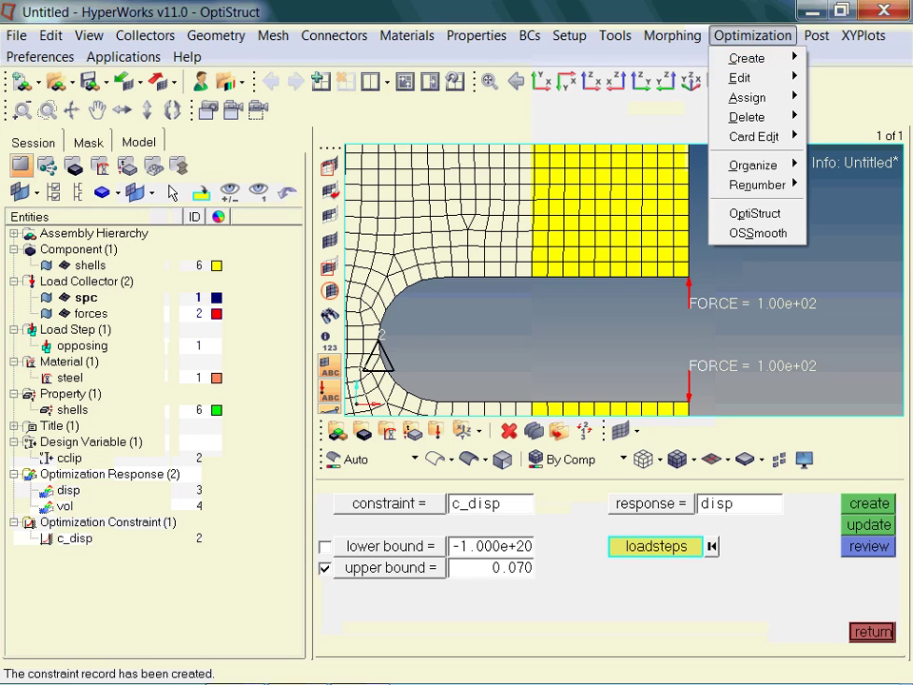
pyautogui.moveTo(746, 58)
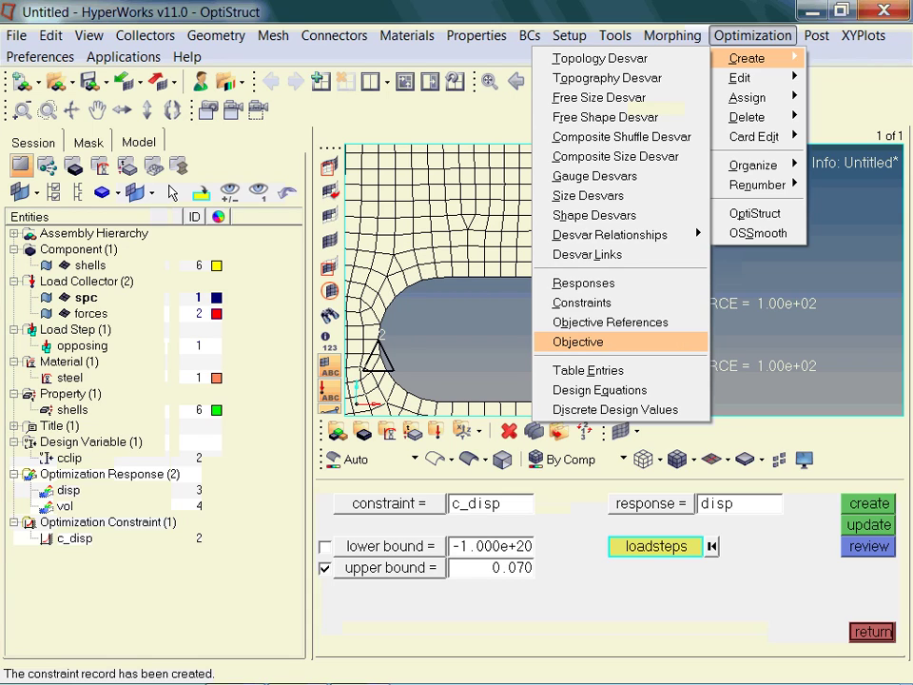
pyautogui.click(577, 342)
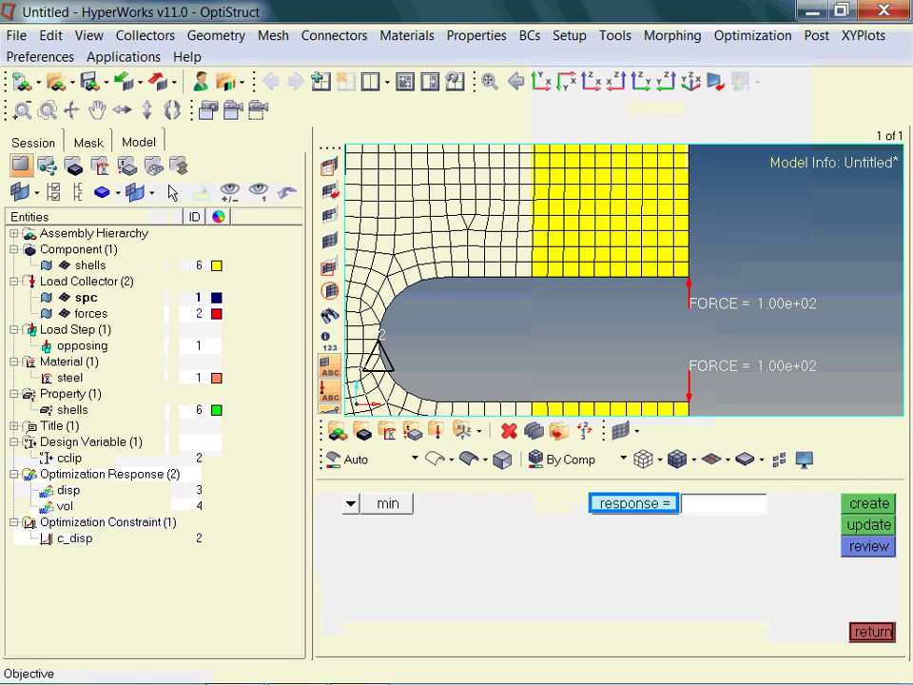
pyautogui.click(634, 503)
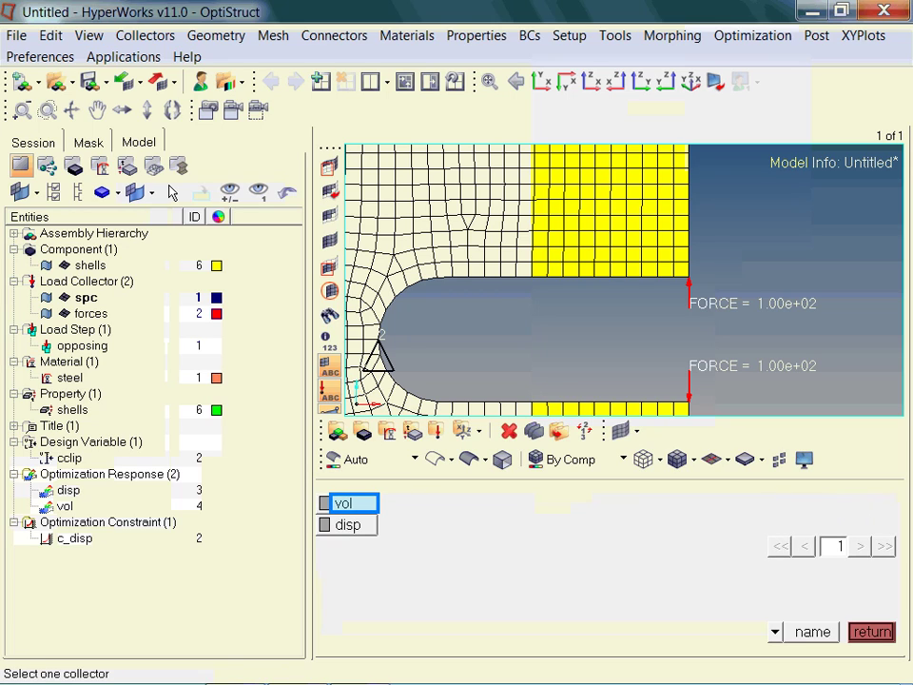
pyautogui.press('Return')
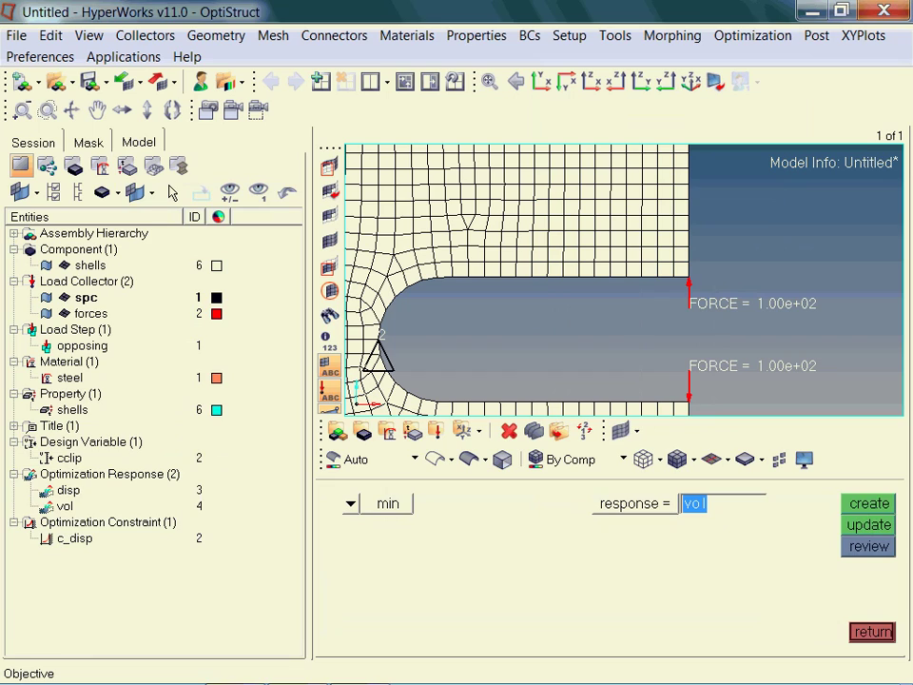
pyautogui.press('Tab')
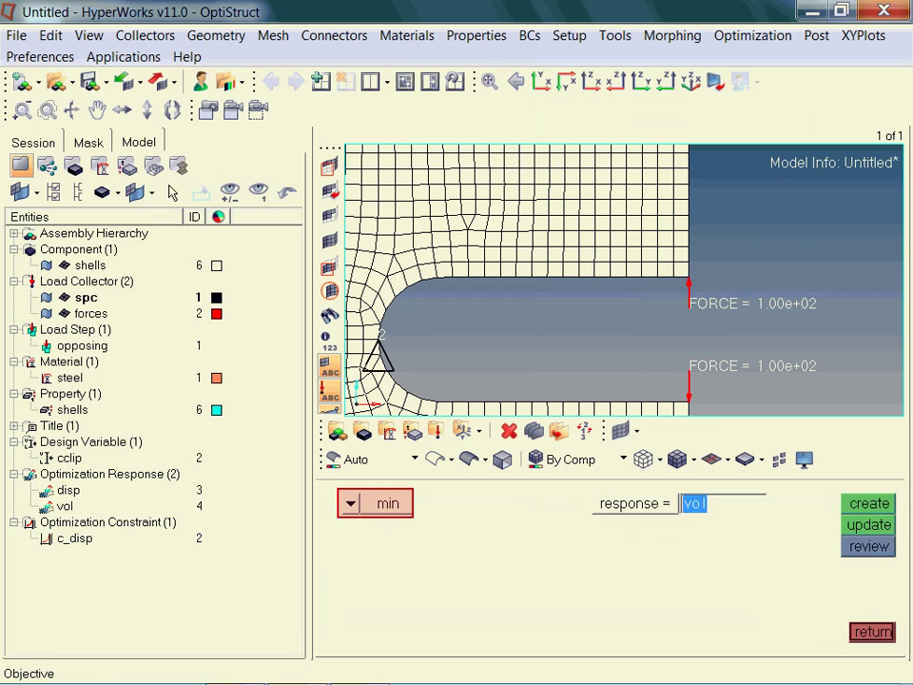
pyautogui.press('Tab')
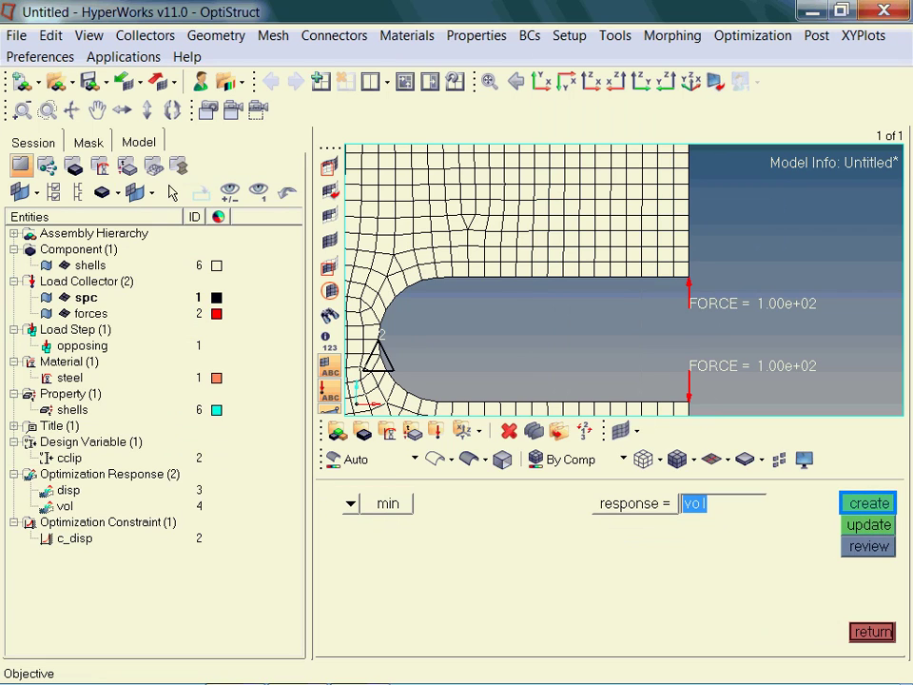
pyautogui.press('Return')
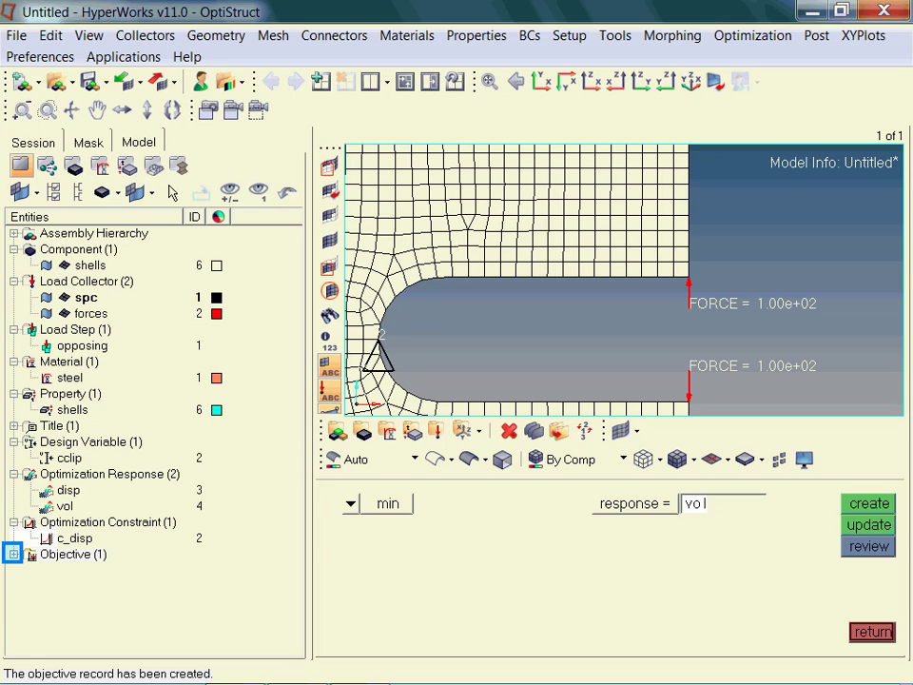
pyautogui.click(13, 554)
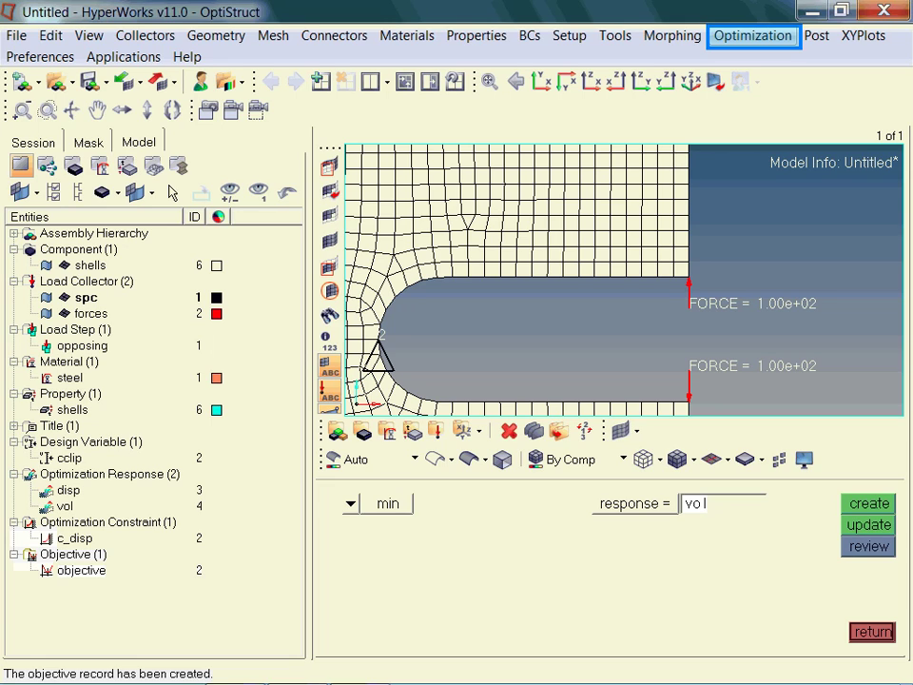
# Step: Set up the OptiStruct run with displayed entities exported, optimization as the run option and cclip_opti.fem as the input file
pyautogui.click(753, 36)
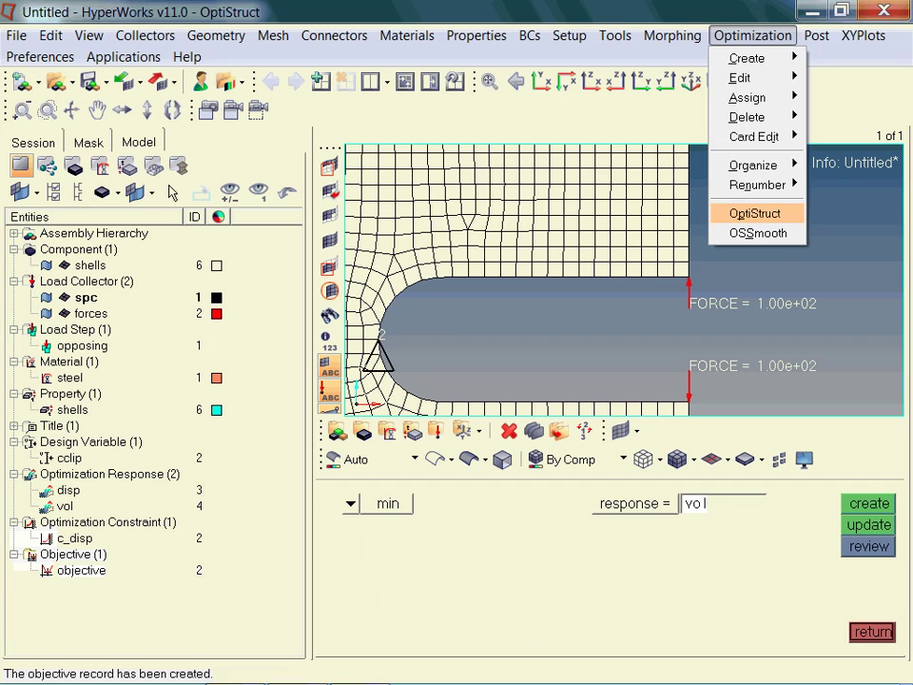
pyautogui.click(754, 213)
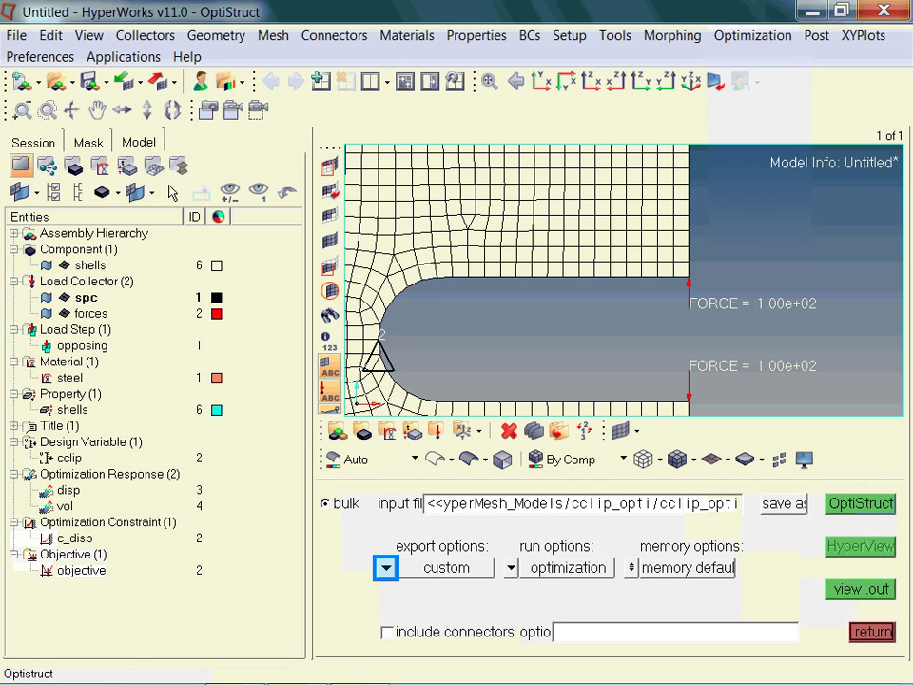
pyautogui.click(385, 567)
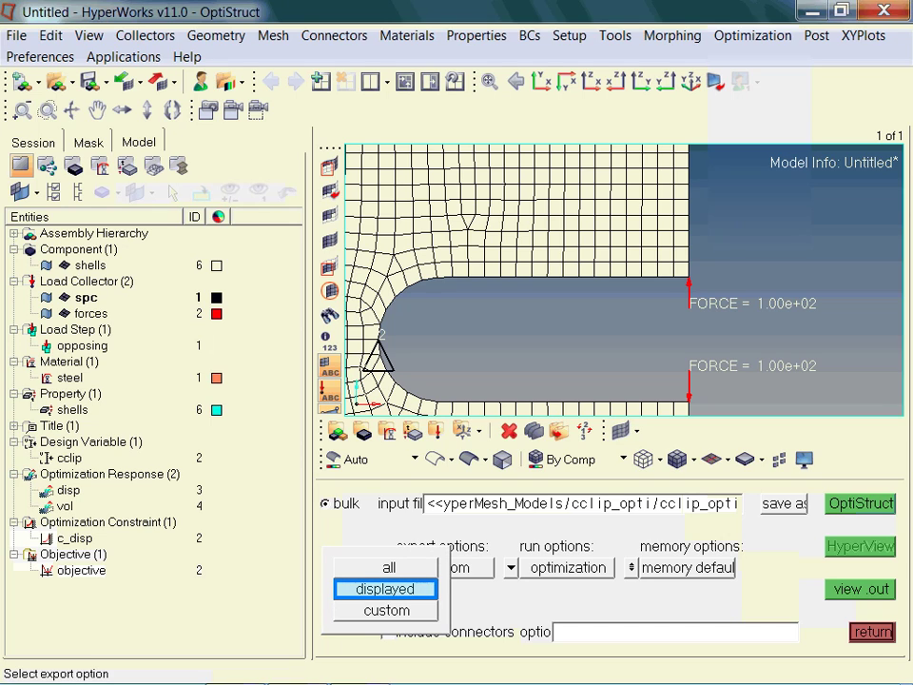
pyautogui.click(385, 589)
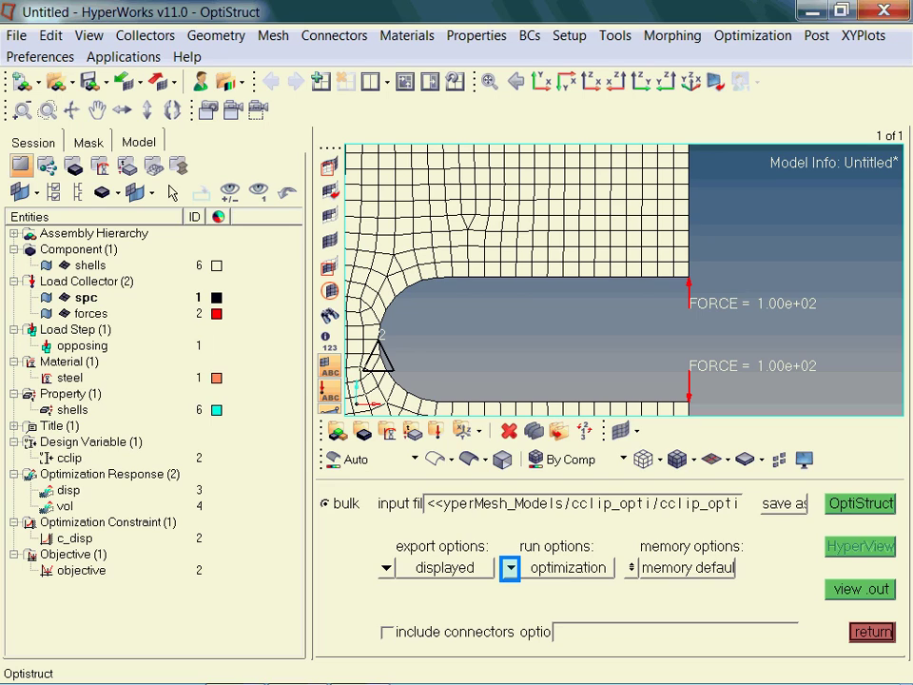
pyautogui.click(510, 567)
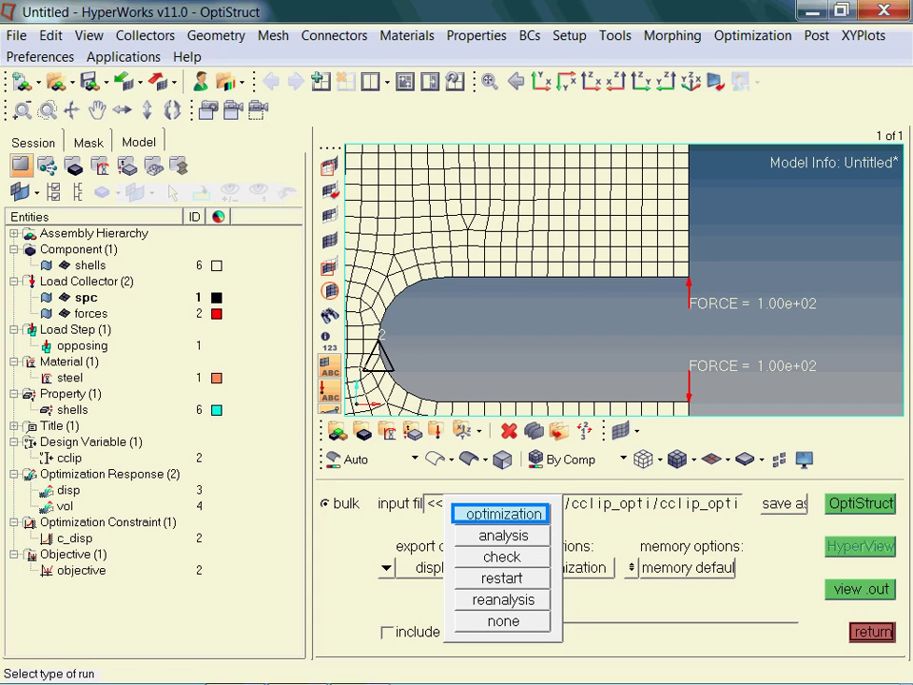
pyautogui.click(503, 513)
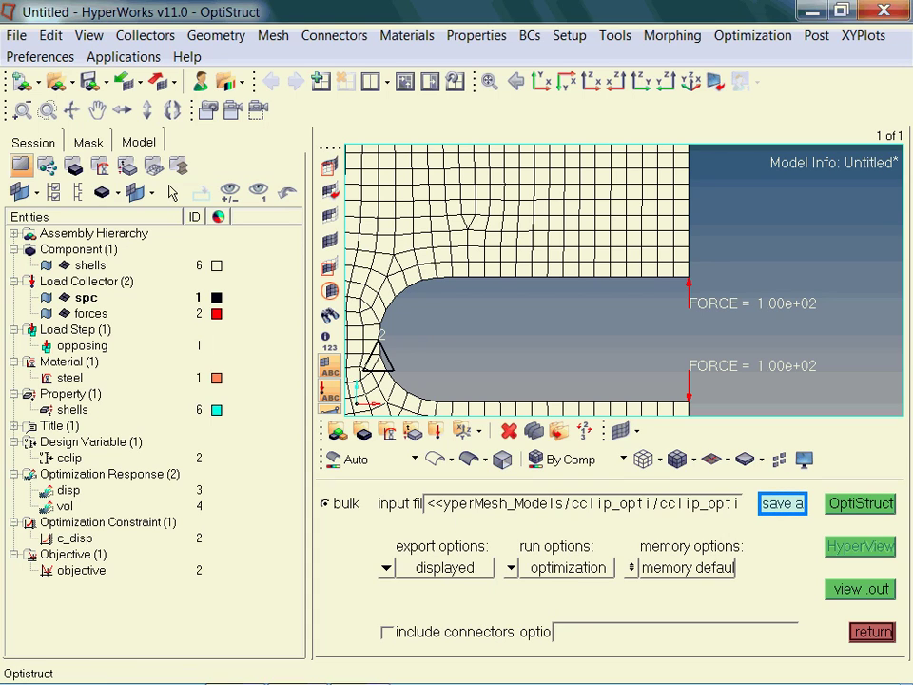
pyautogui.write('.fem')
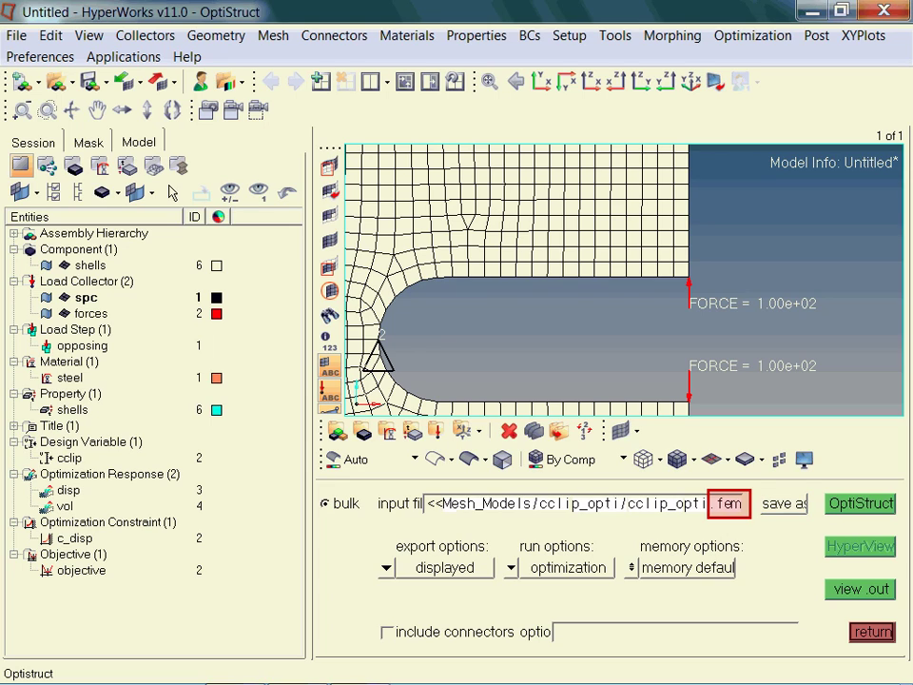